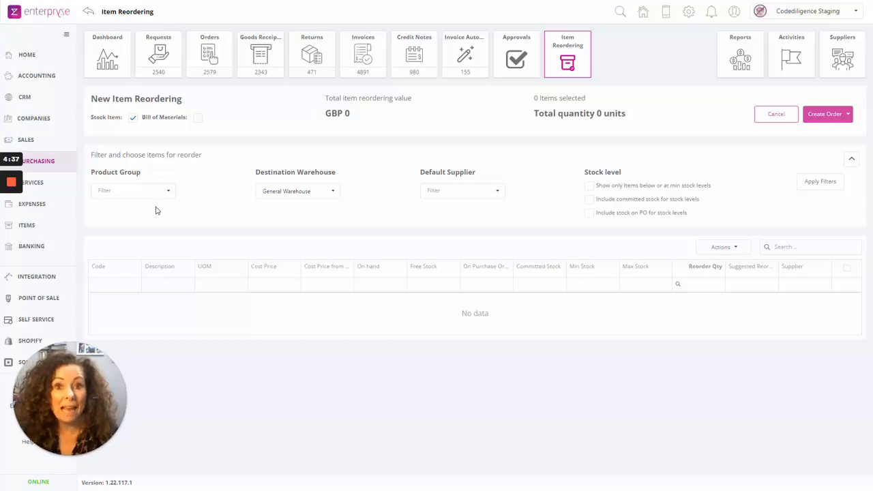
Open a new item reordering in Purchasing, switch it to Bill of Materials items and list them for the General Warehouse.
click(39, 163)
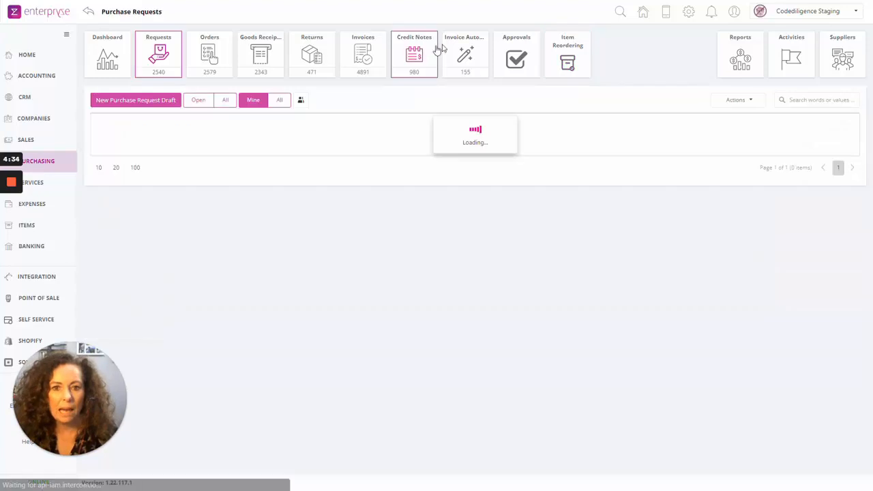
click(578, 61)
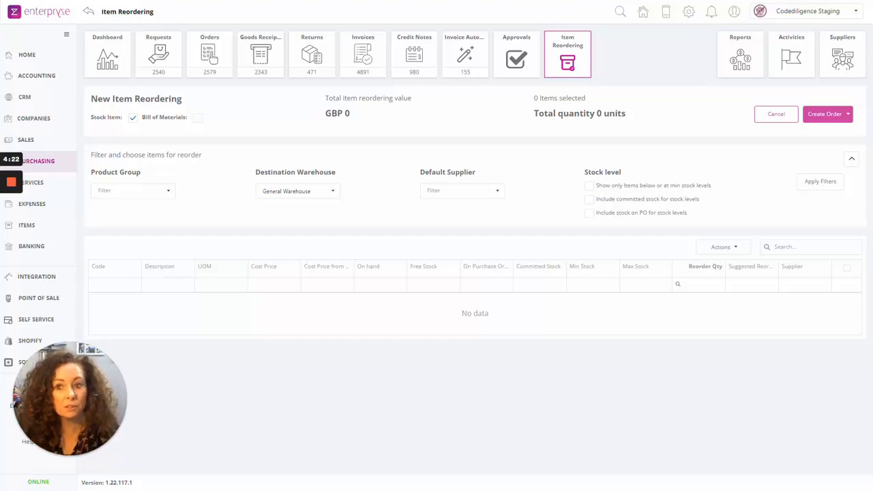
click(197, 119)
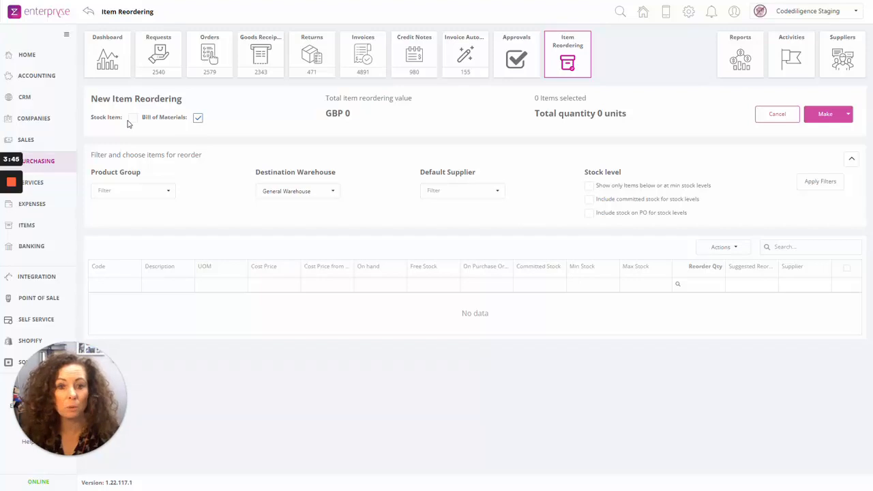
click(817, 189)
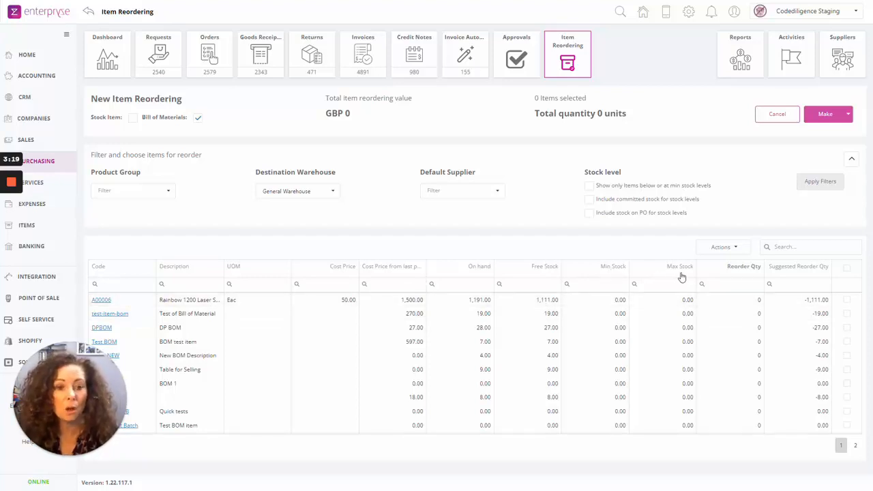
Set the reorder quantity to 5 for item A00006 and to 10 for test-item-bom.
click(757, 302)
double_click(762, 301)
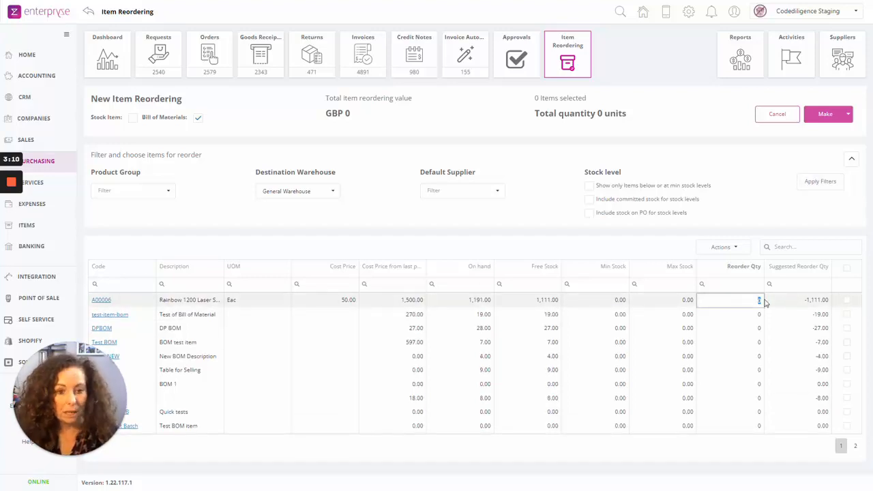
text(5)
click(762, 311)
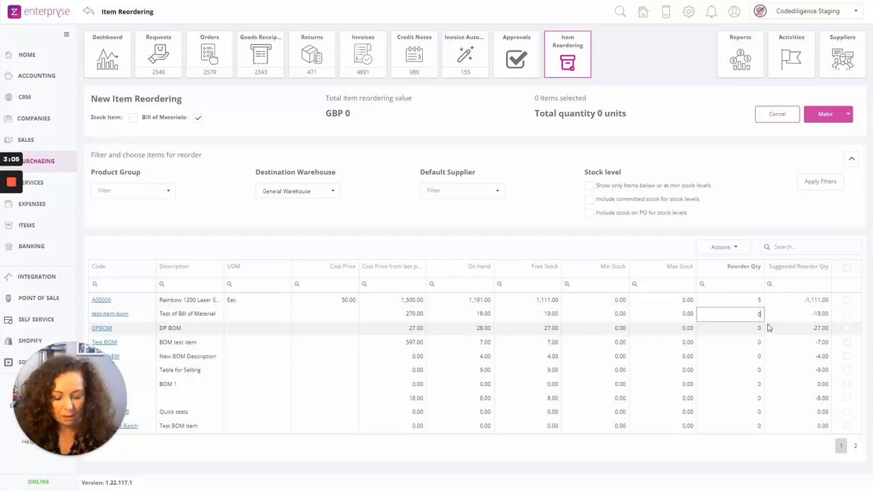
text(10)
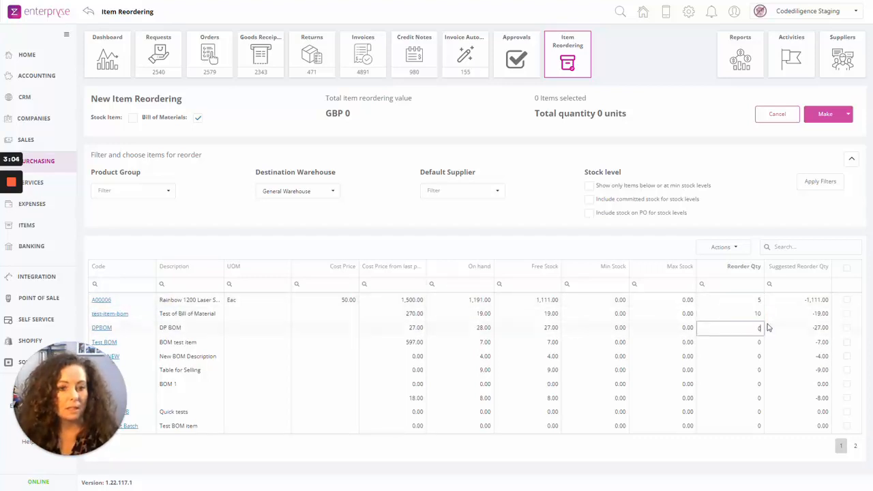
Select A00006 and test-item-bom in the reorder list and make them, acknowledging the message.
click(846, 300)
click(846, 312)
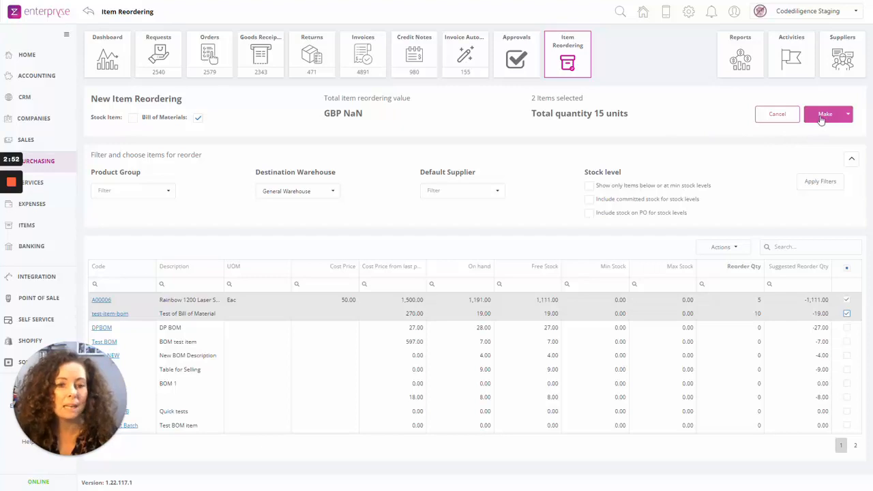
click(849, 117)
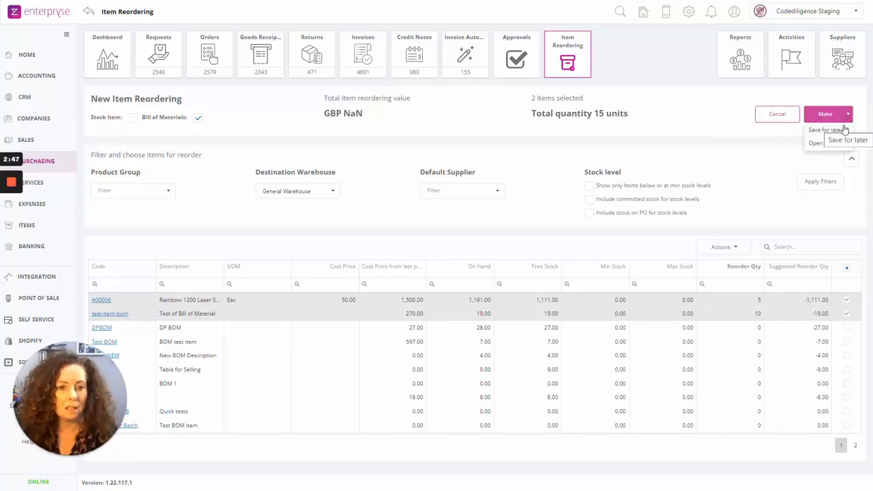
click(778, 136)
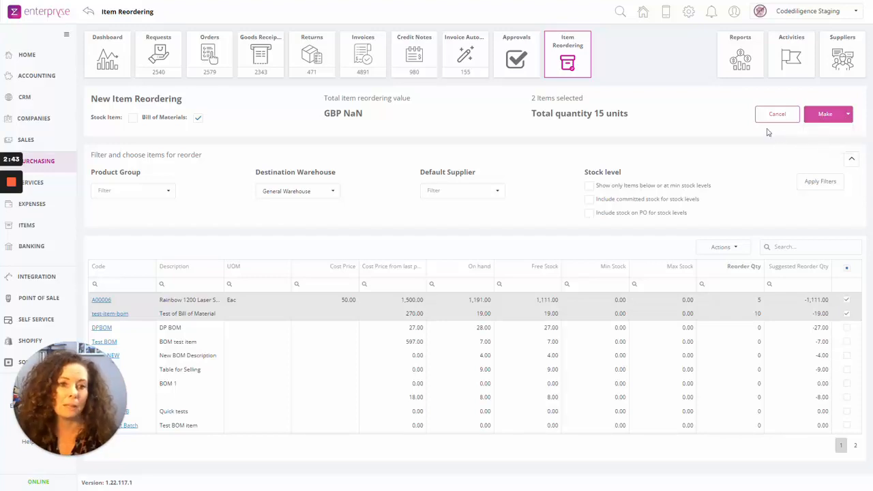
click(823, 117)
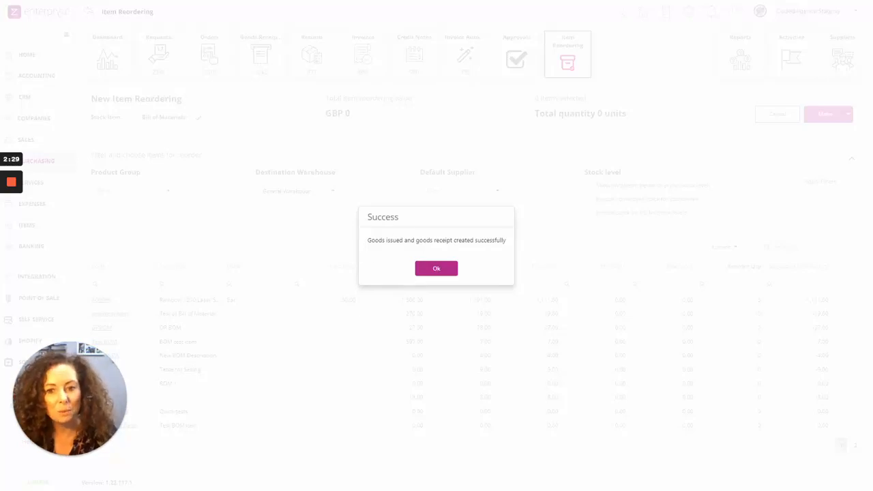
click(436, 270)
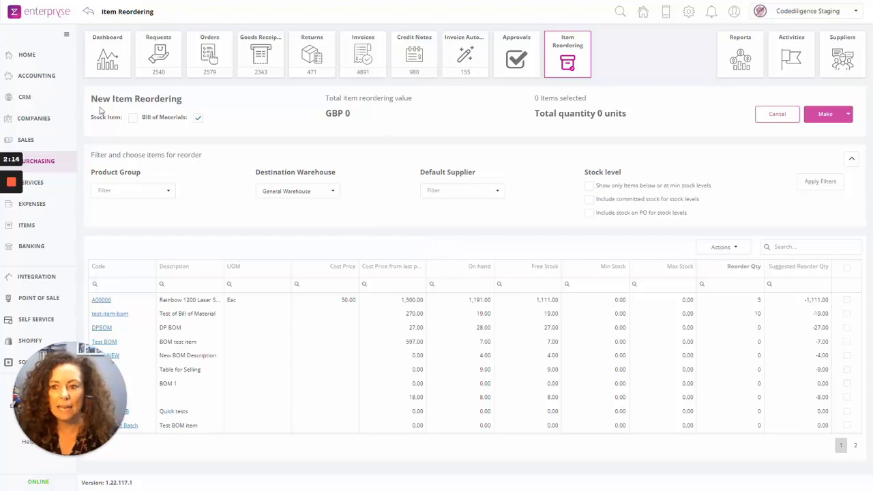
Leave the item reordering page without saving and open the accounting journals.
click(41, 79)
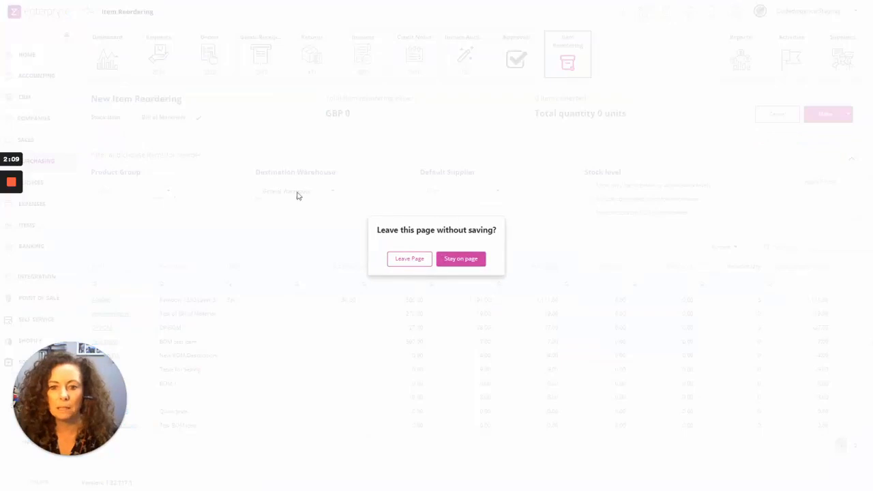
click(410, 260)
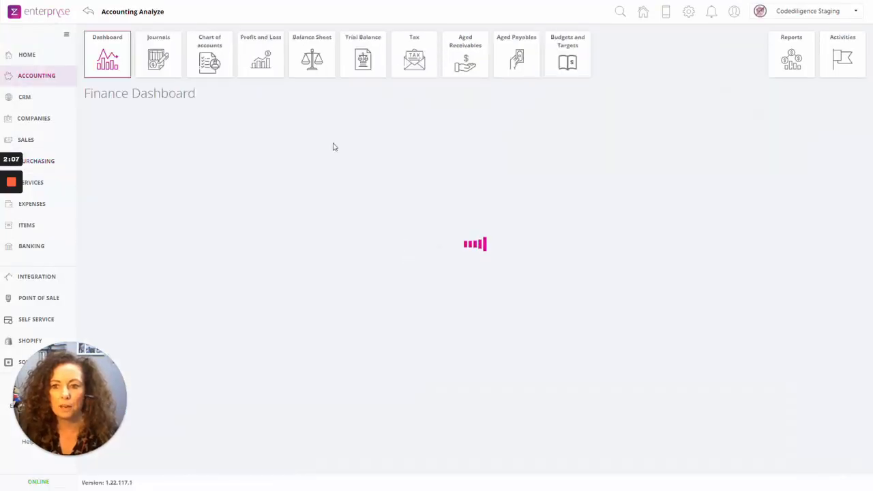
click(164, 55)
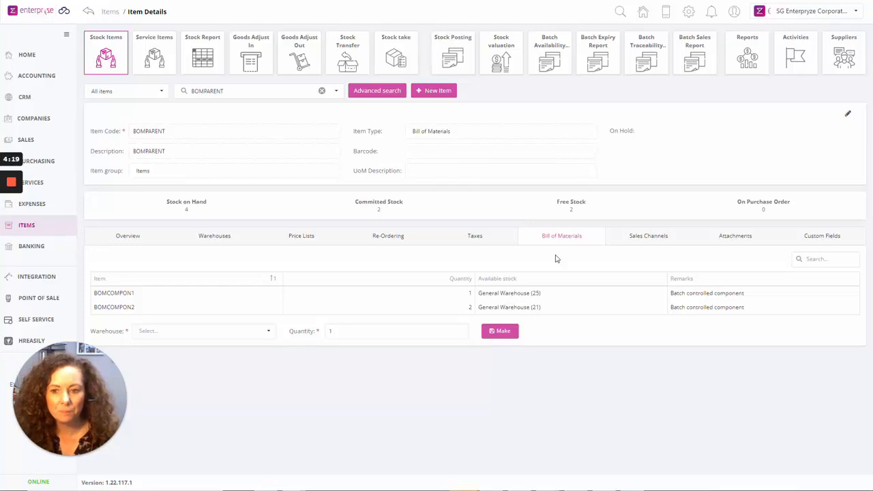
Choose General Warehouse for making BOMPARENT and add a batch line under its finished goods.
click(266, 332)
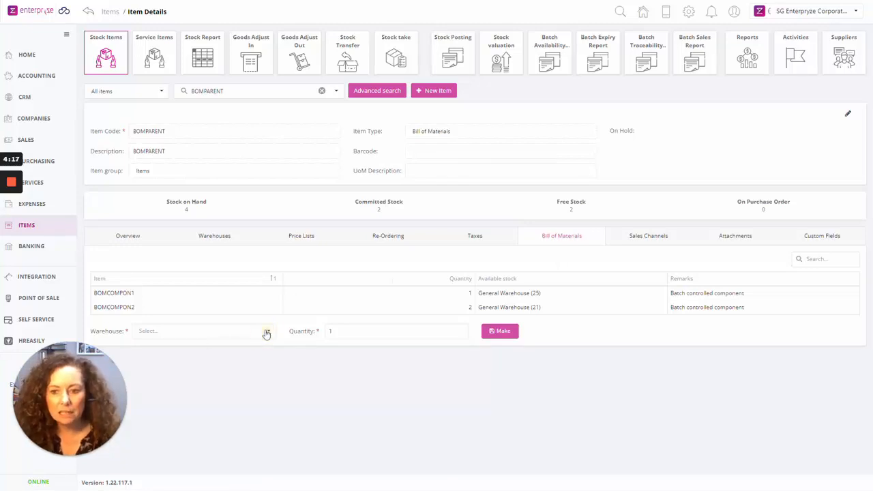
click(191, 349)
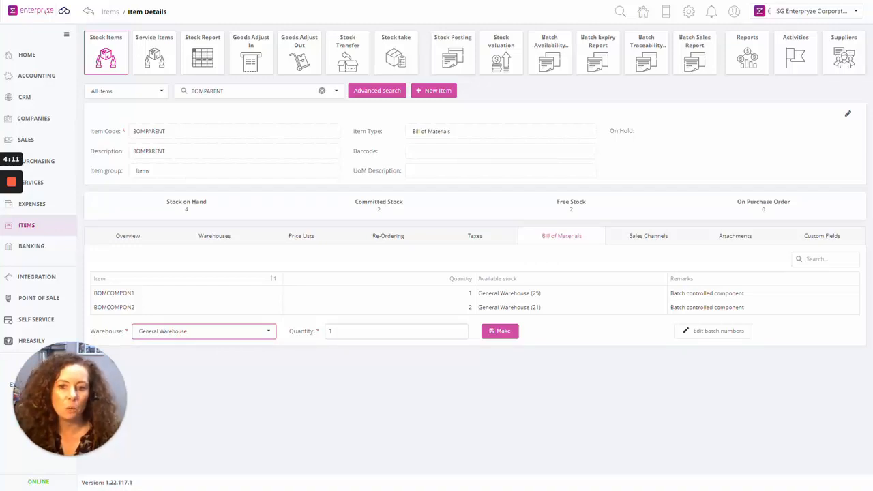
click(722, 332)
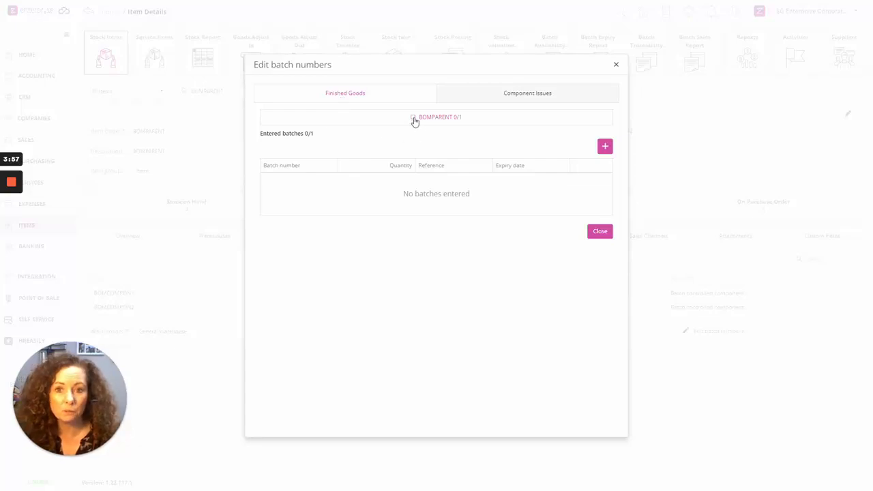
click(604, 148)
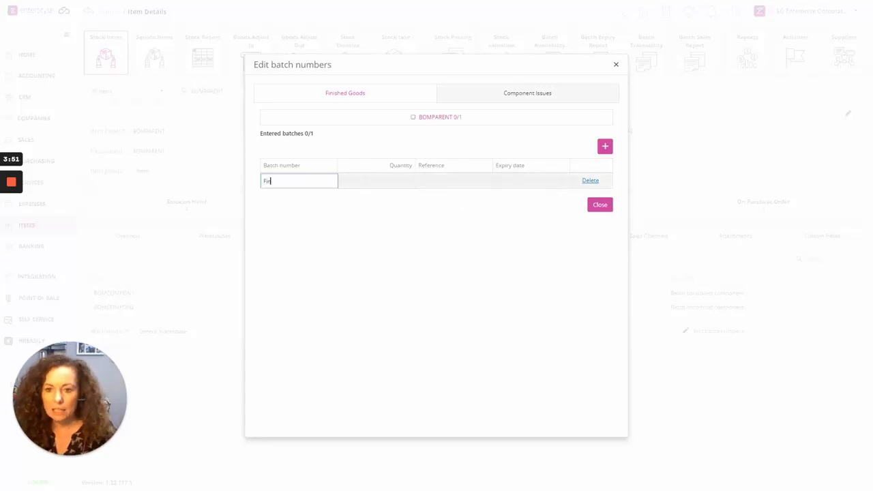
Enter finished goods batch FIN002 with quantity 1 and expiry date 31/03/2022, and close the batch numbers.
text(FIN00)
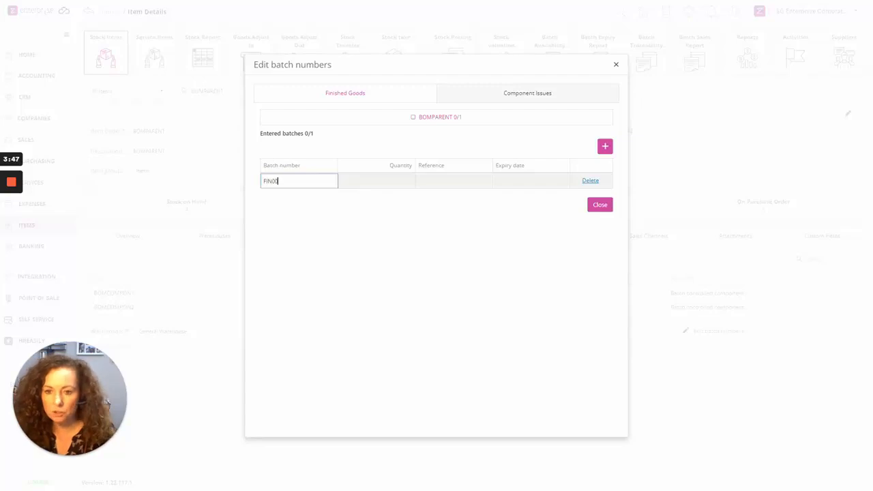
text(2)
key(Tab)
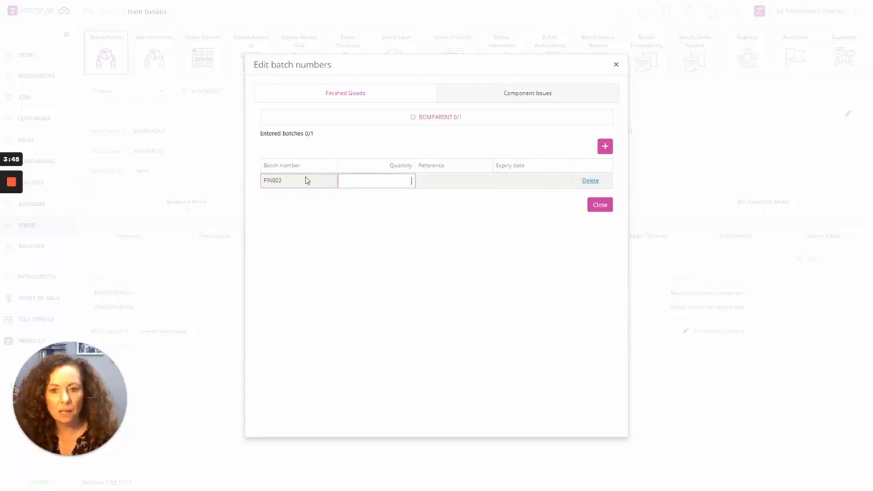
key(Tab)
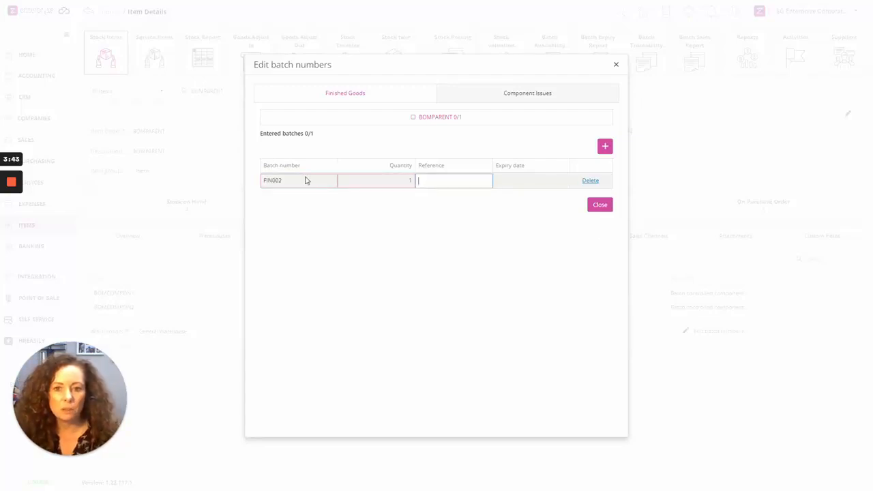
key(Tab)
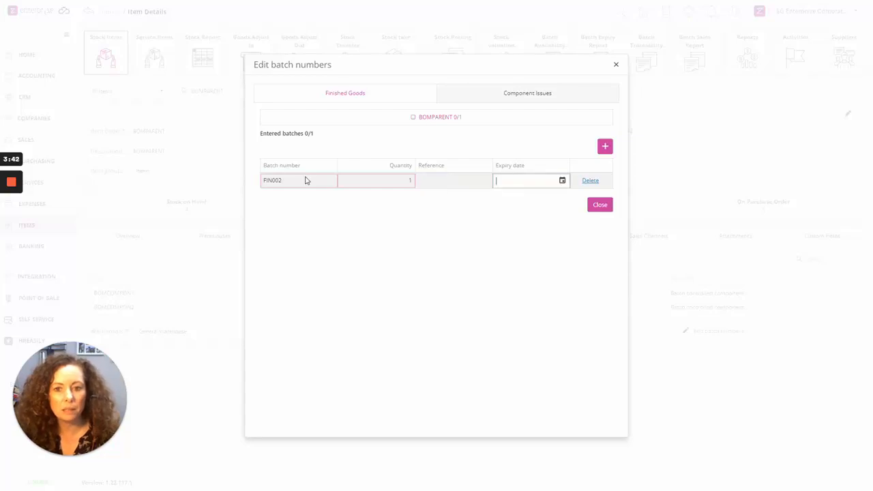
click(562, 181)
click(618, 209)
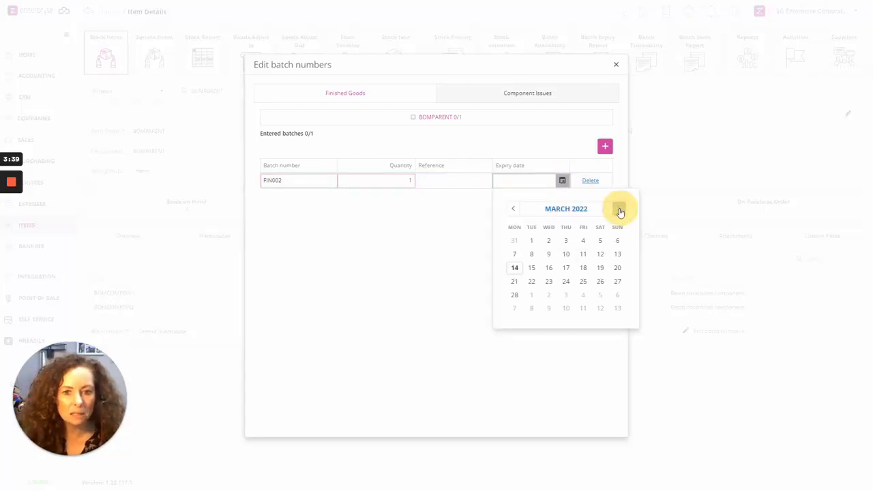
click(565, 295)
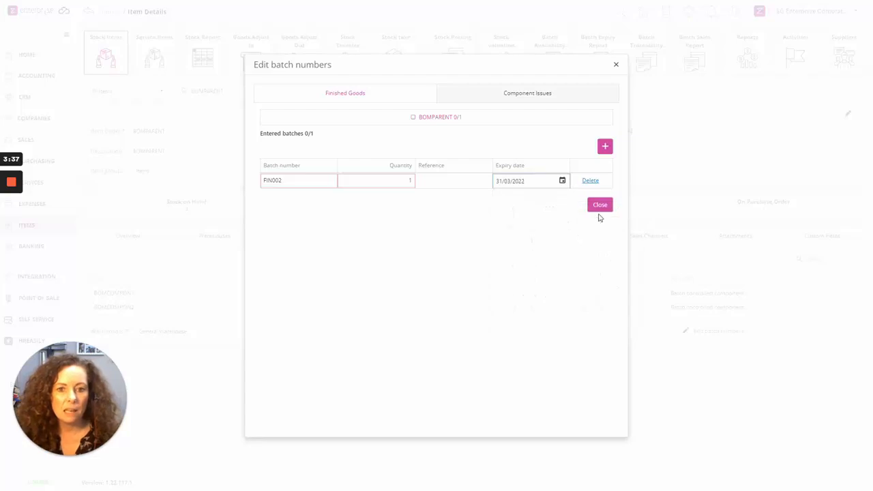
click(600, 206)
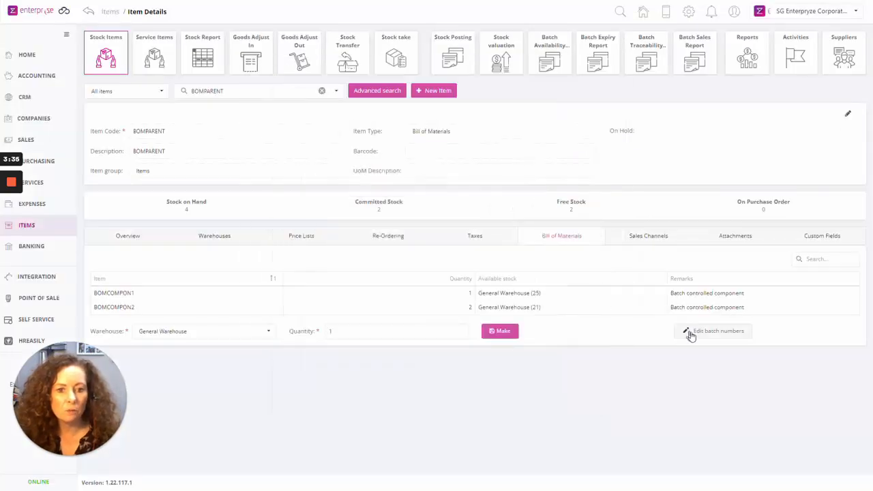
Allocate one unit of batch COM001 to BOMCOMPON1 and two of COM002 to BOMCOMPON2, and make one BOMPARENT.
click(695, 332)
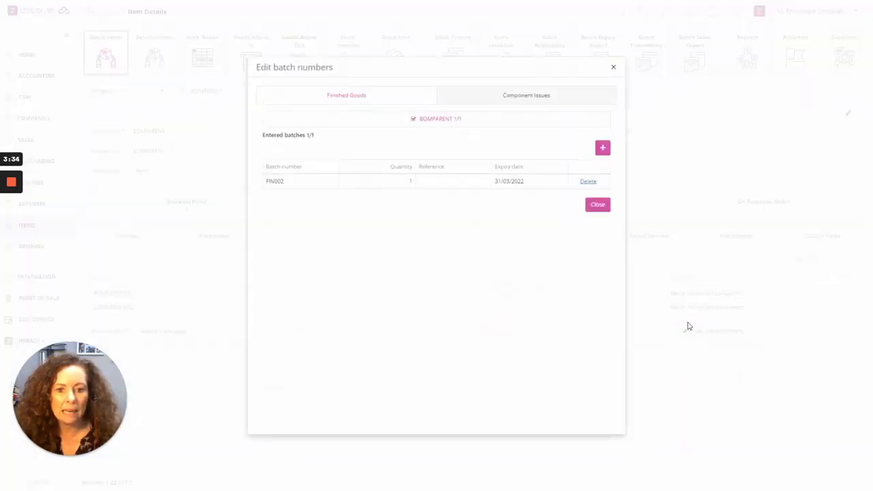
click(509, 97)
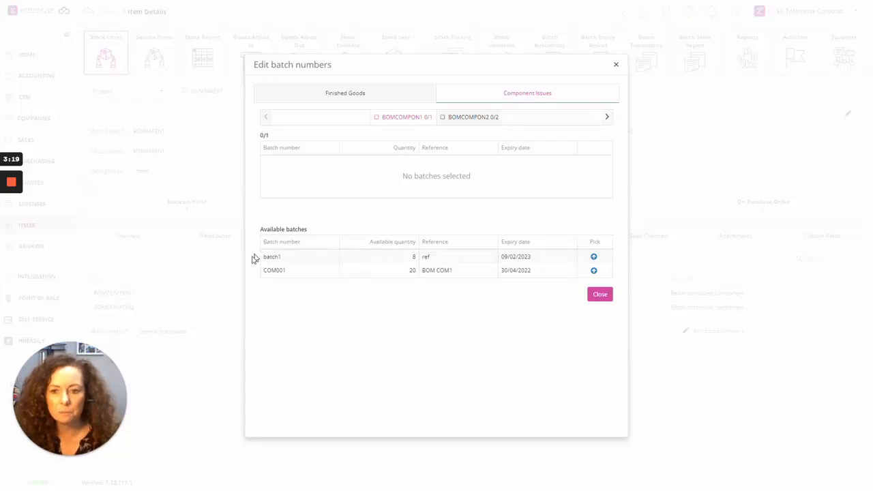
click(594, 272)
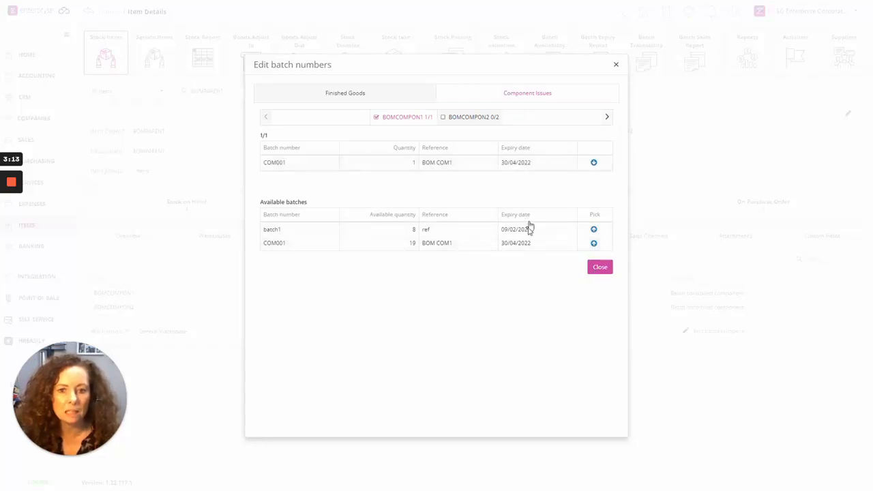
click(470, 119)
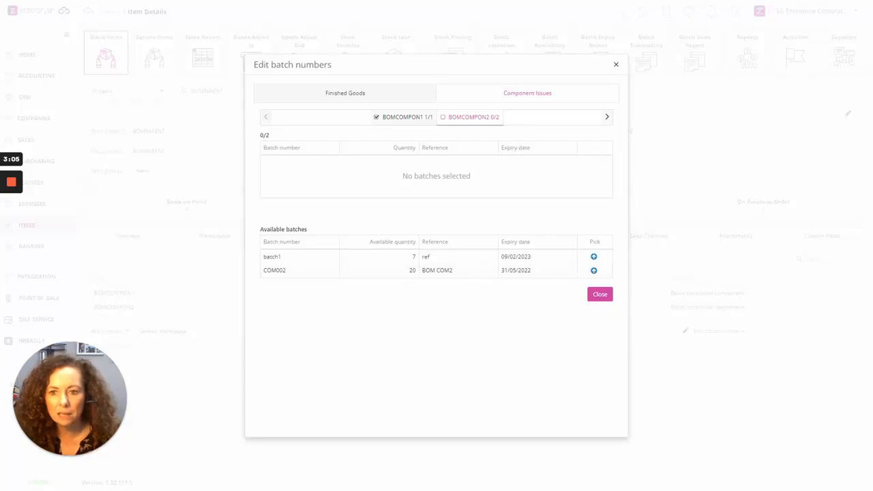
click(593, 270)
click(593, 243)
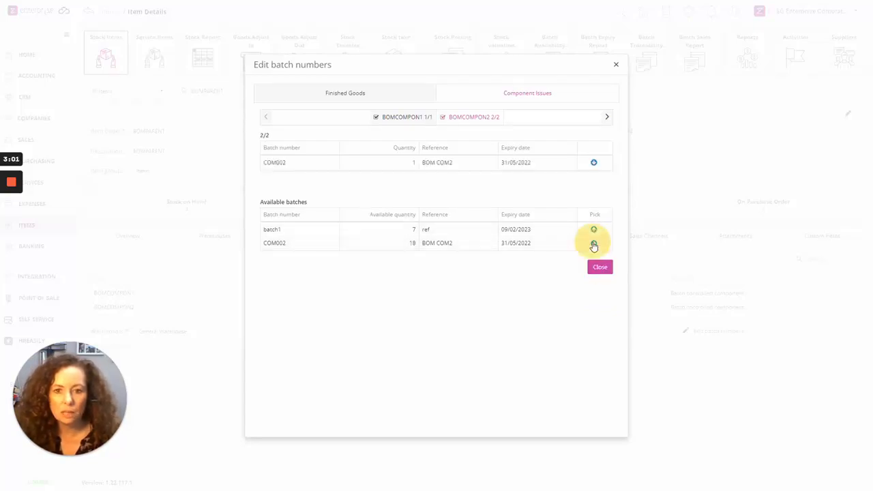
click(598, 267)
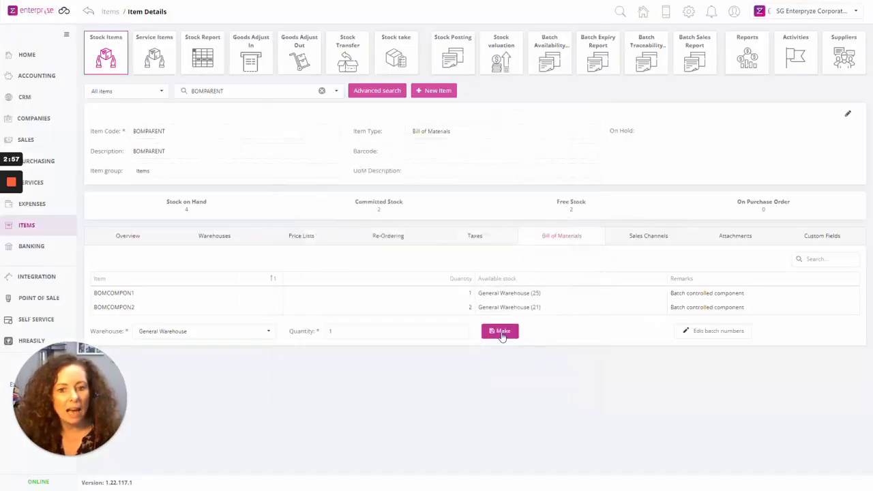
click(502, 332)
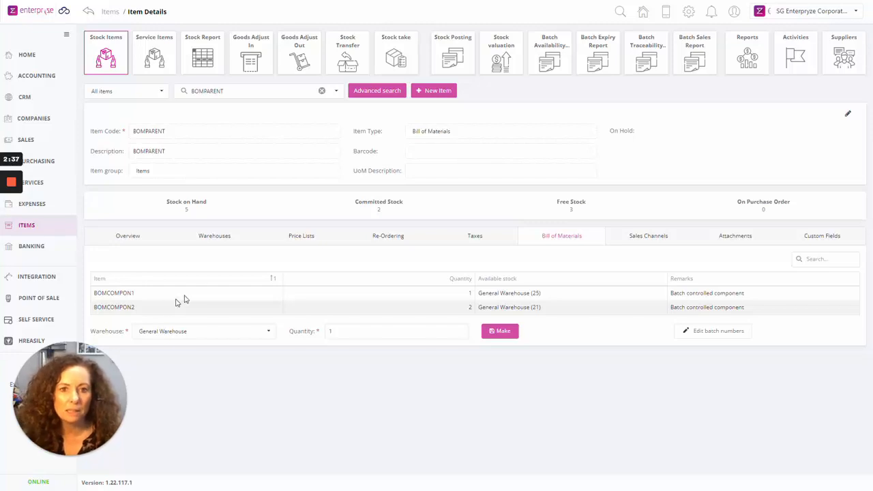
Run the Batch Traceability Report for item BOMPARENT with batch number FIN002.
click(645, 57)
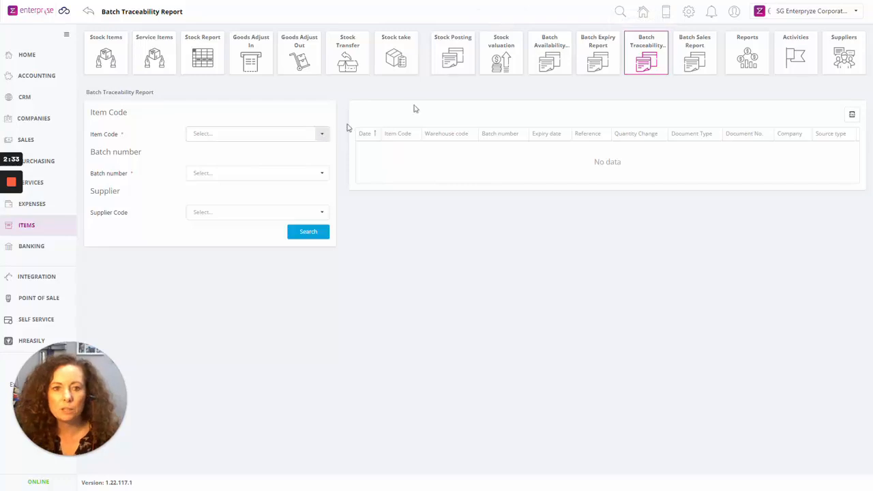
click(321, 136)
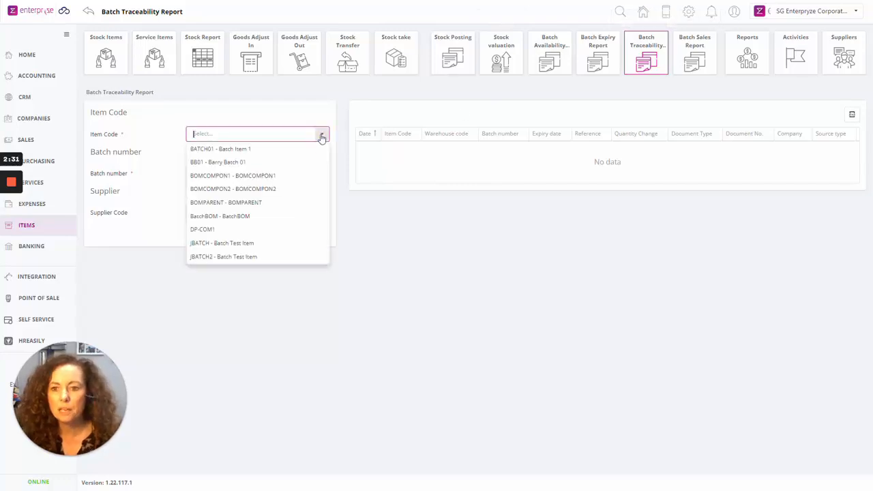
click(255, 203)
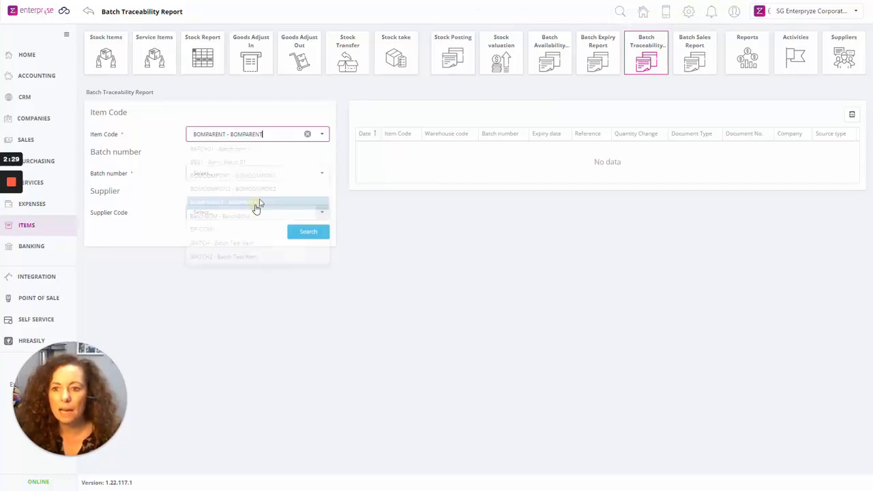
click(321, 173)
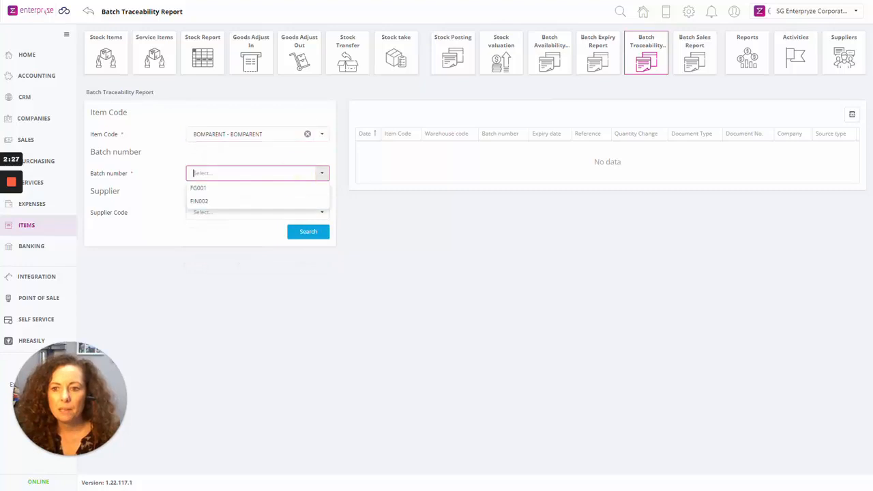
click(200, 201)
click(307, 233)
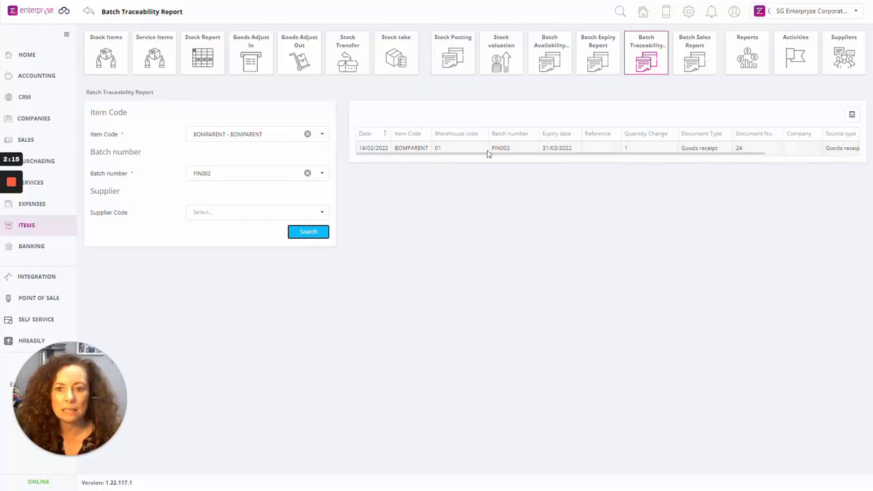
Run the batch traceability search for component BOMCOMPON1 with batch number COM001.
click(307, 135)
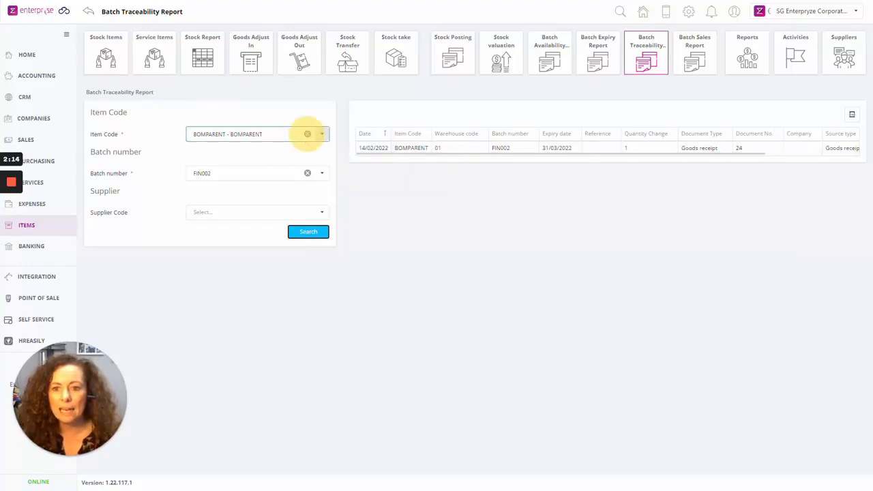
click(321, 135)
click(270, 175)
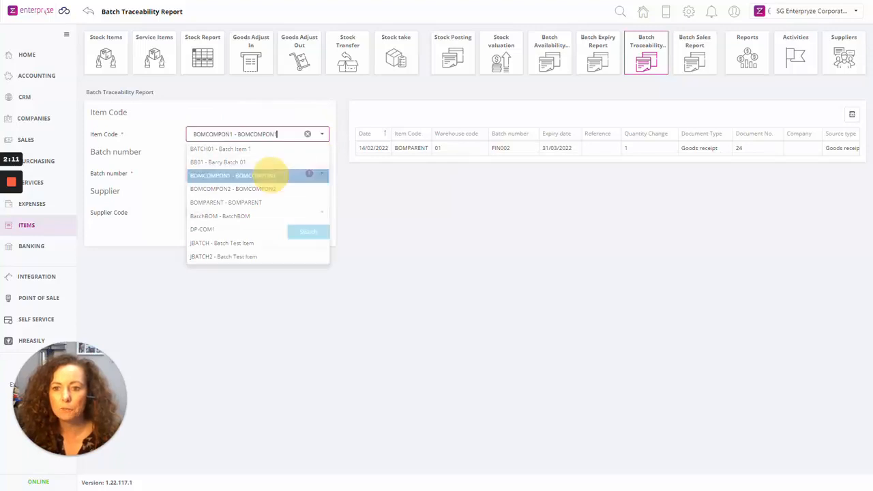
click(320, 174)
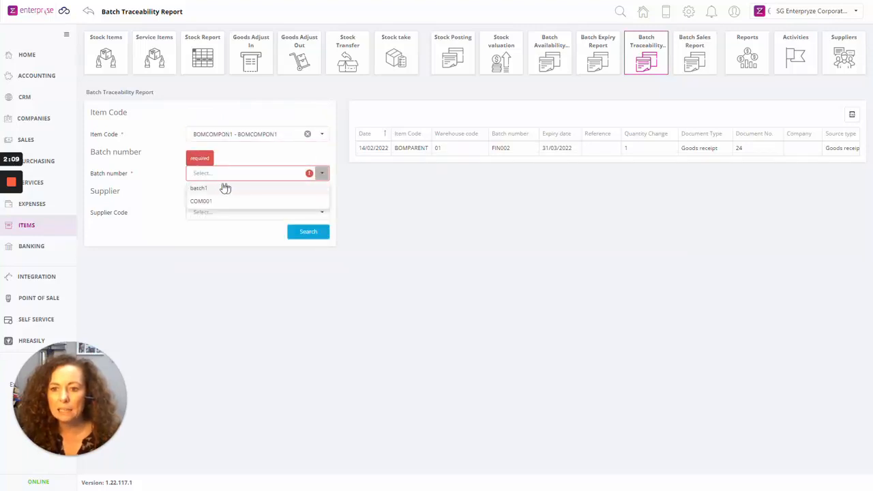
click(204, 201)
click(312, 232)
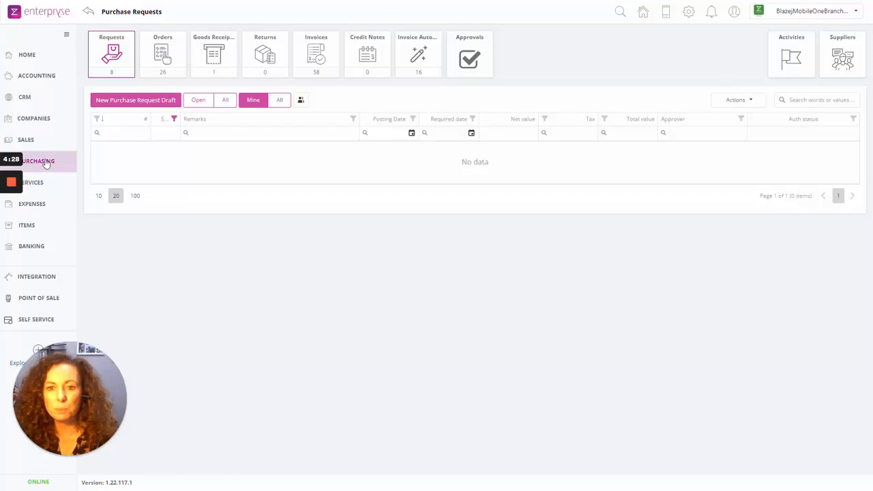
Open the first uploaded invoice in the purchasing Invoice Automation list for editing.
click(420, 65)
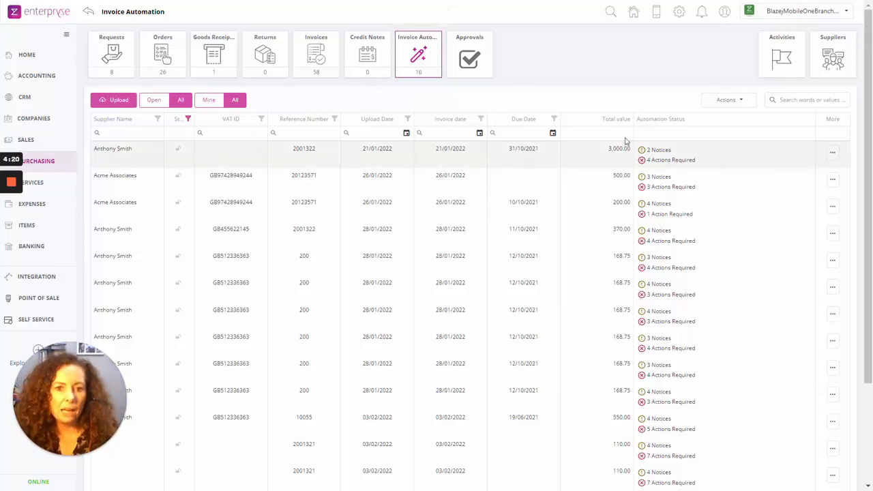
click(832, 154)
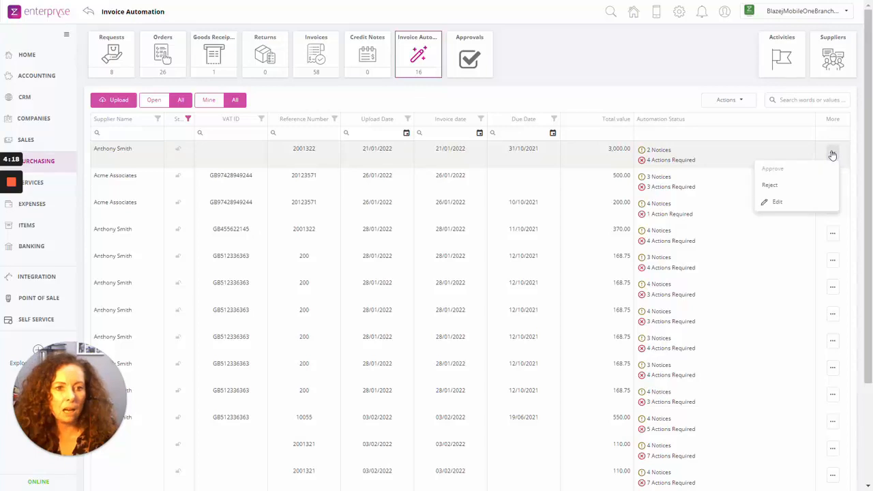
click(780, 203)
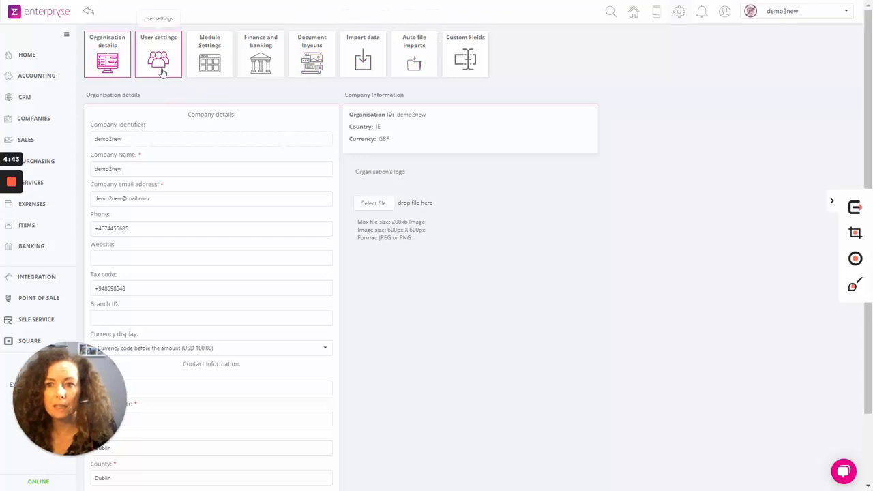
Review which price lists are marked as gross price lists in the organisation's module settings.
click(206, 63)
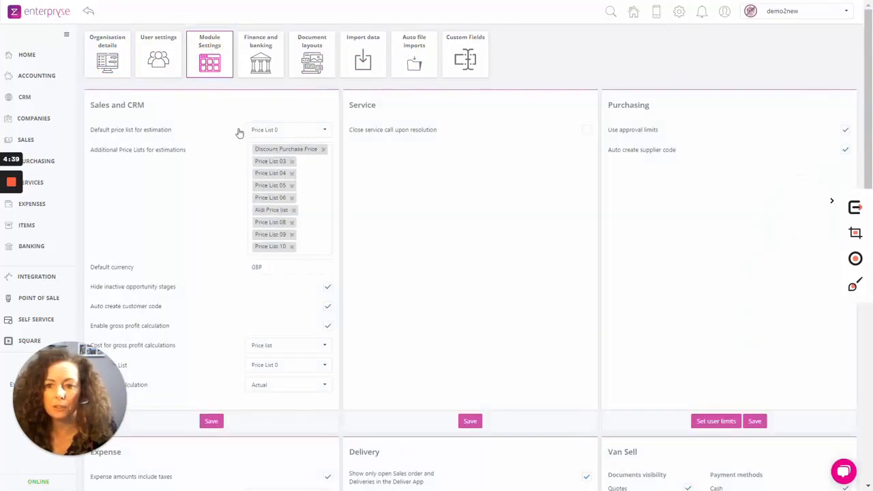
scroll(242, 150, down, 5)
scroll(242, 154, down, 5)
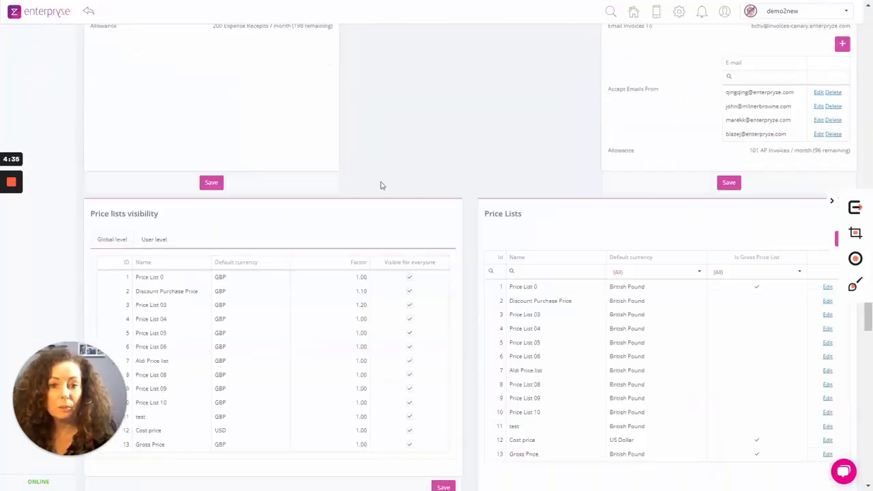
scroll(680, 257, down, 1)
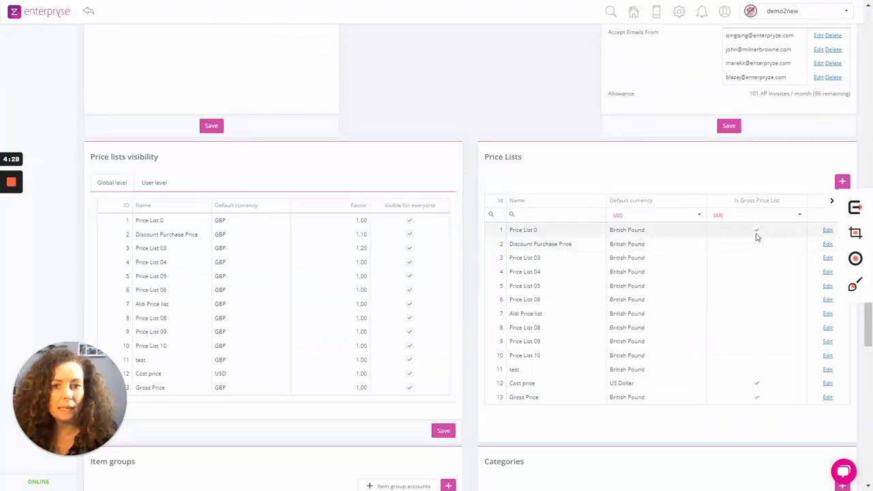
scroll(756, 236, up, 10)
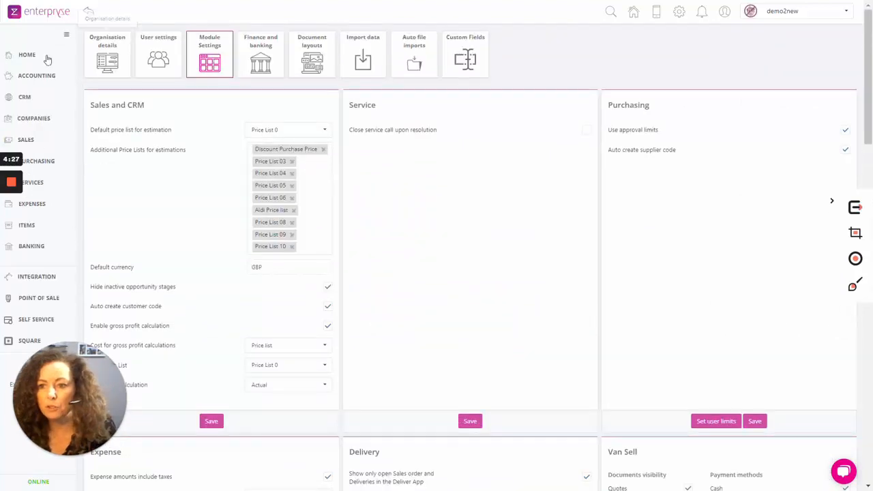
Start a new item sales order for customer ADA Technologies 2.
click(29, 142)
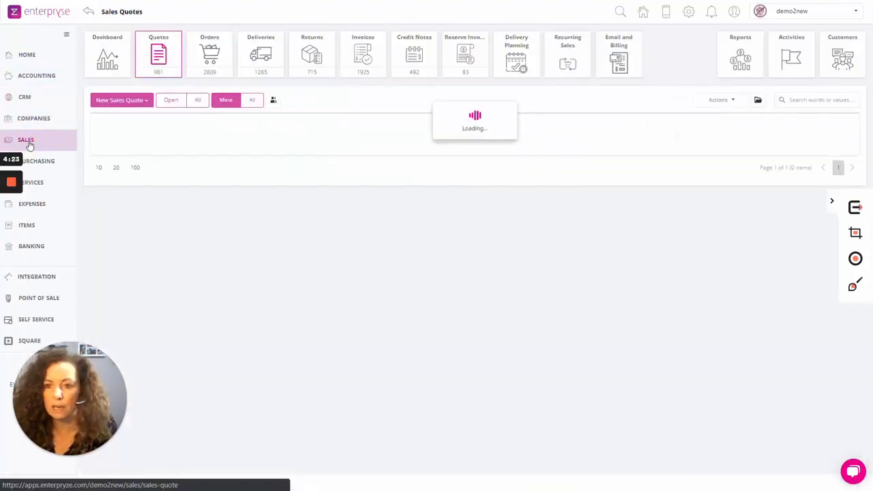
click(209, 52)
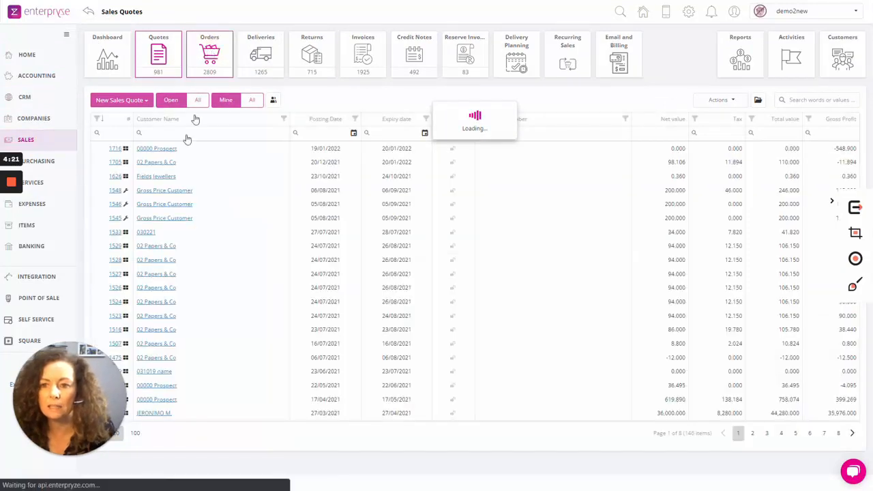
click(126, 101)
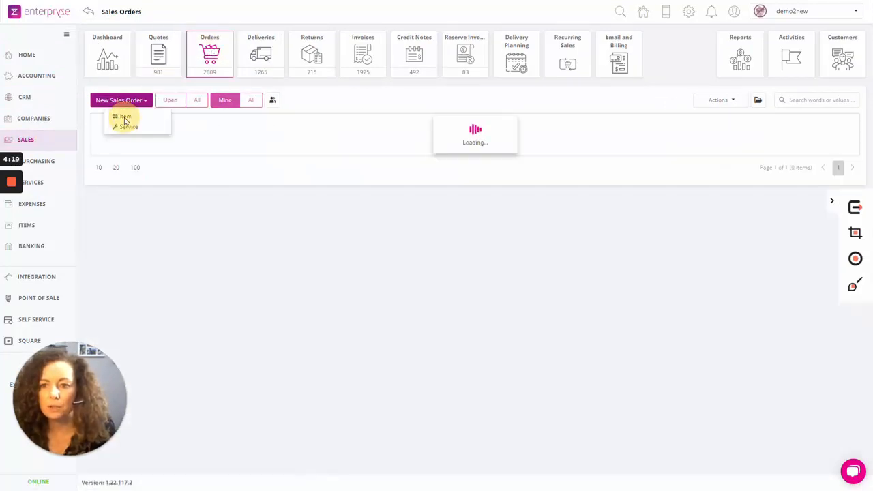
click(125, 118)
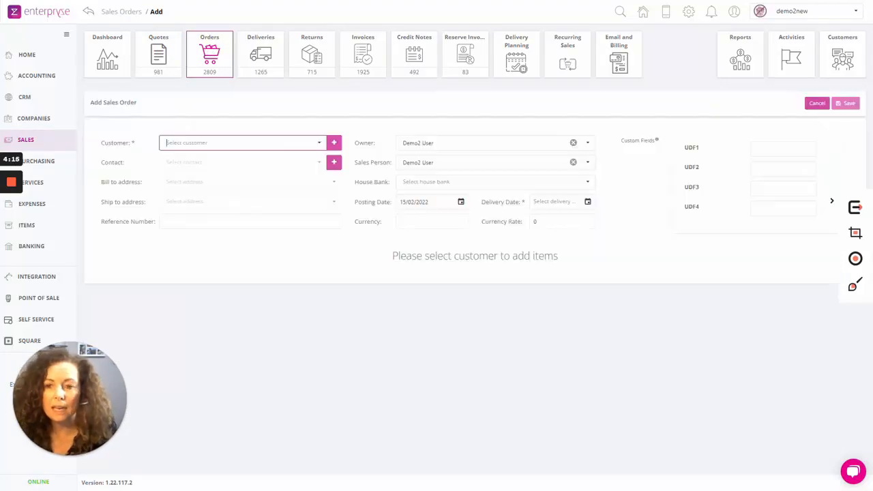
text(ada)
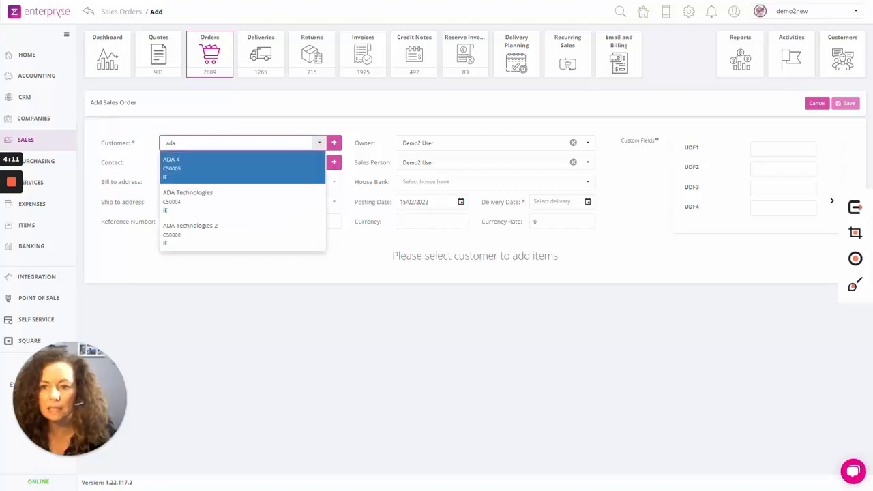
click(211, 232)
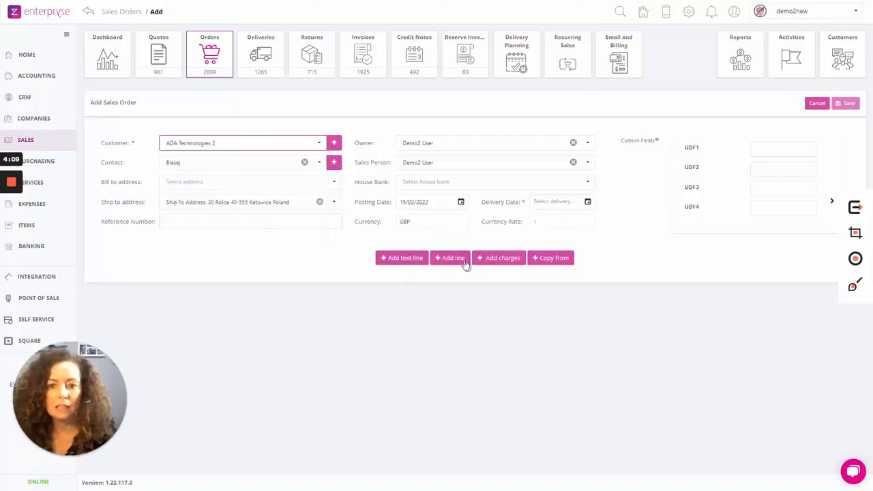
Find the item 001 Wheel and add it to the sales order with quantity 1.
click(453, 259)
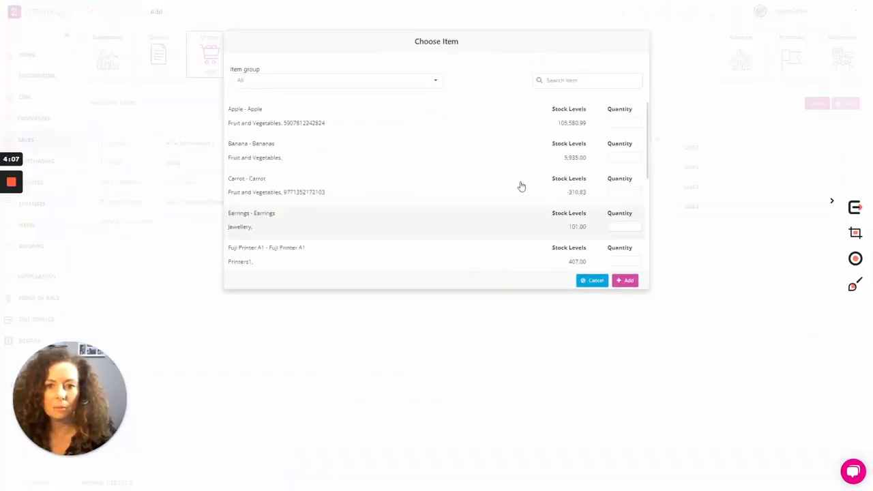
click(562, 167)
text(wheel)
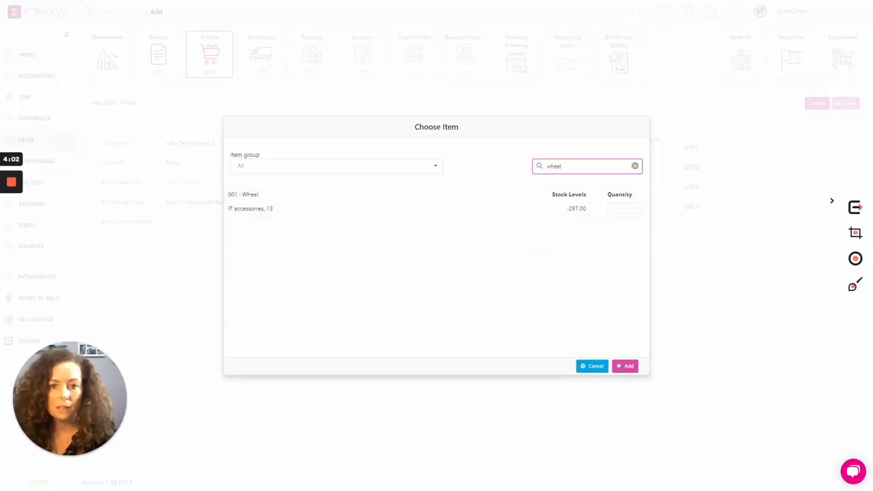
click(623, 208)
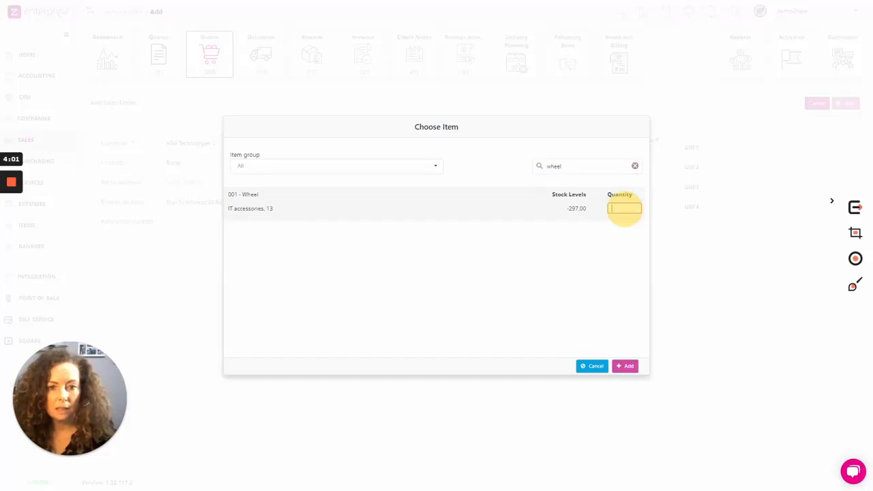
click(625, 366)
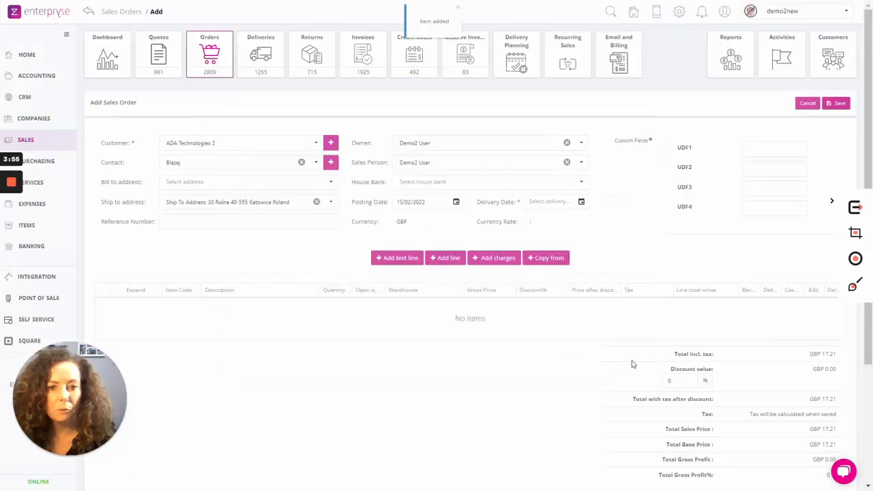
Open the Wheel line's details and examine its price and the gross price tax note.
click(812, 306)
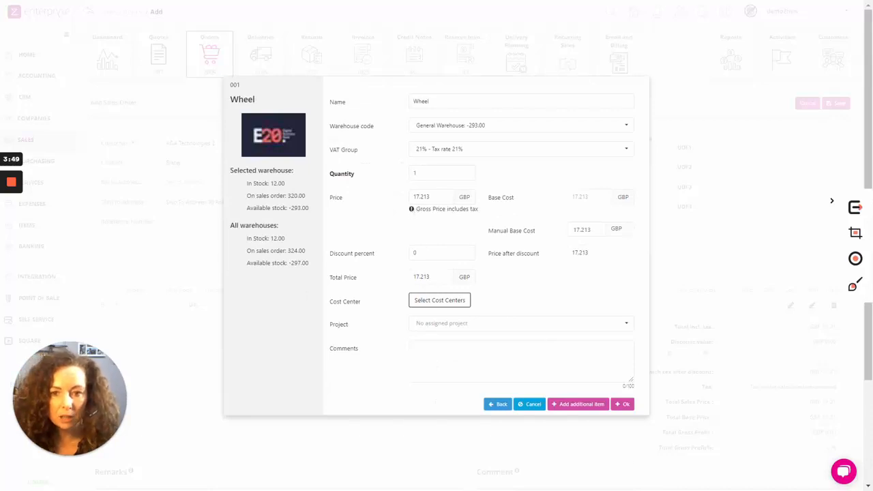
drag(413, 208, 519, 218)
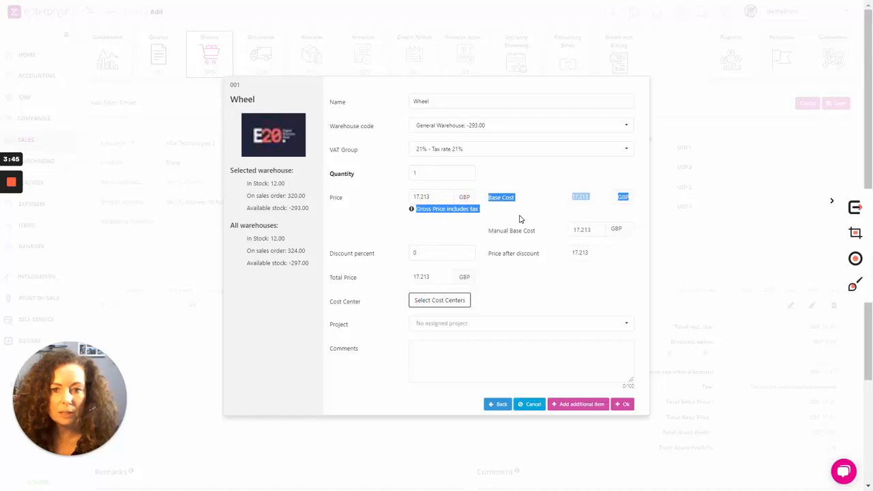
click(547, 138)
click(430, 197)
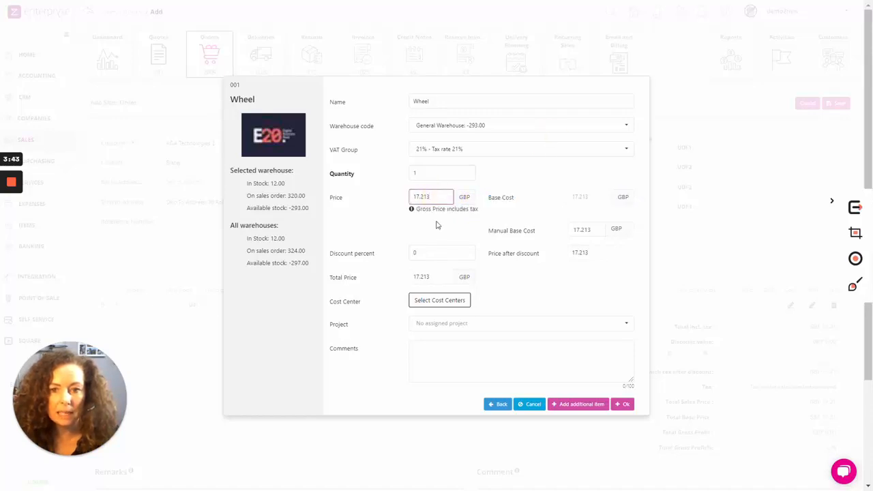